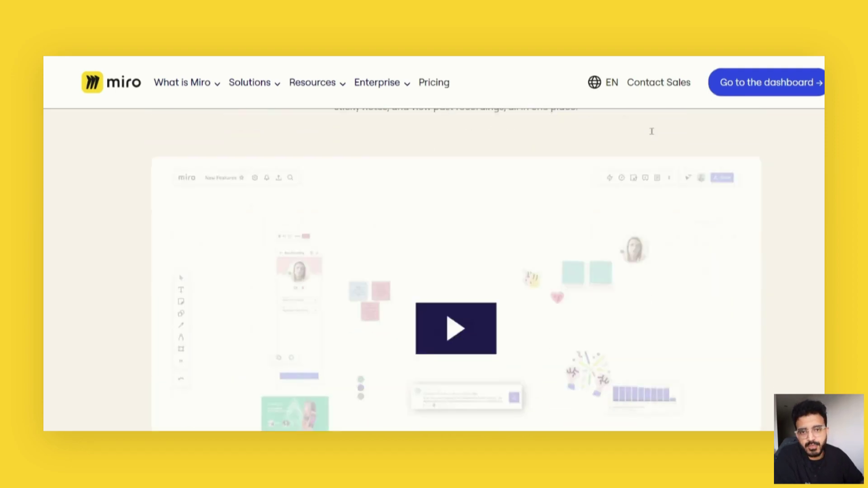
Scroll through the Talktrack feature page before moving to the 'Talktrack board recordings' board.
scroll(651, 133, down, 15)
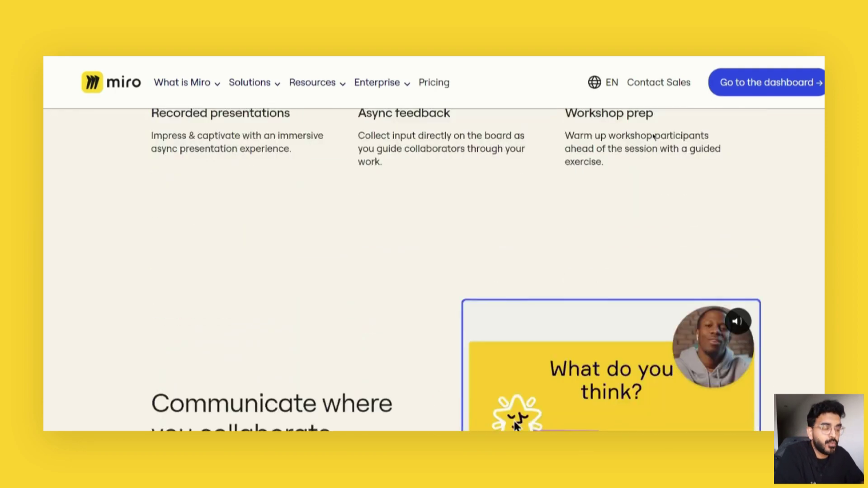
scroll(653, 136, down, 6)
scroll(653, 136, up, 15)
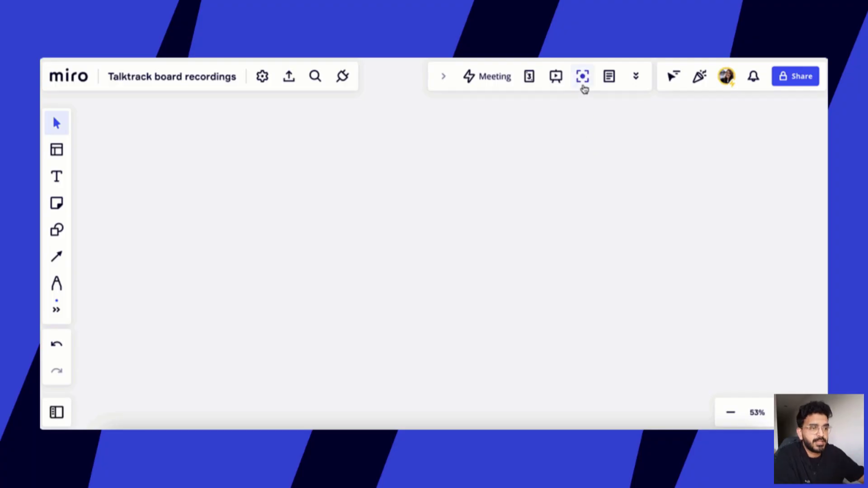
Open the Talktrack recordings panel and start a new walkthrough recording from it.
click(583, 77)
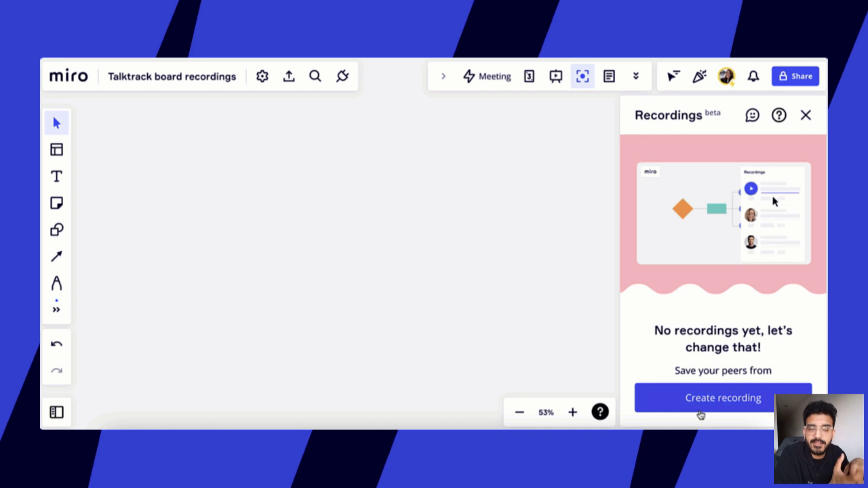
click(701, 415)
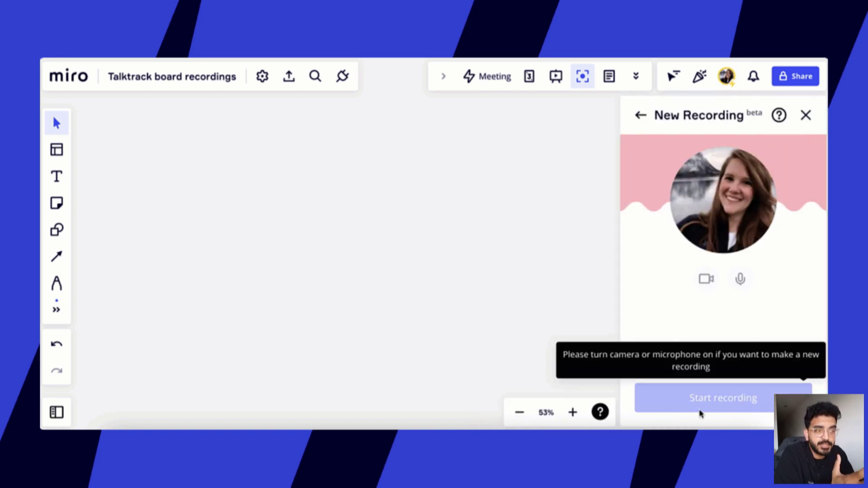
click(688, 410)
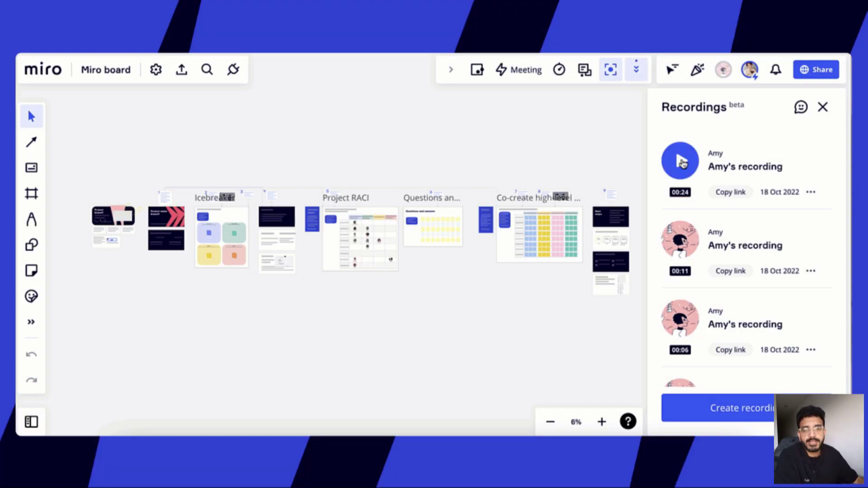
Play the 24-second recording at 0.5x speed, following the presenter's view.
click(681, 162)
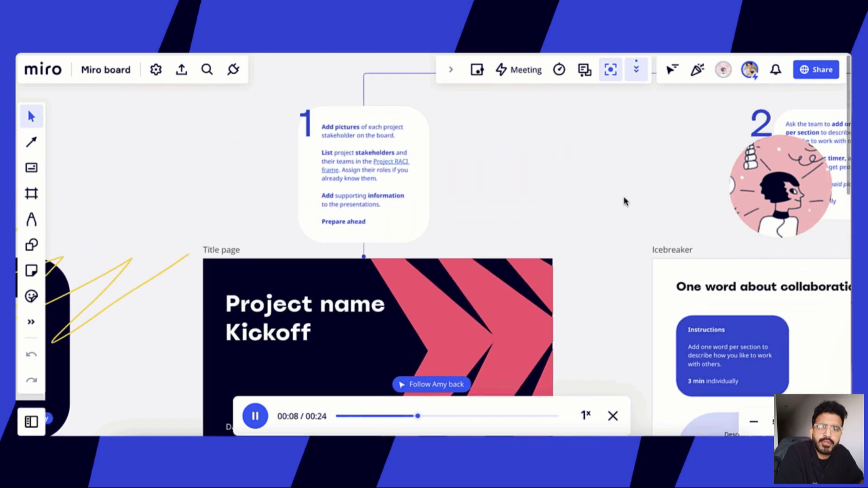
click(436, 385)
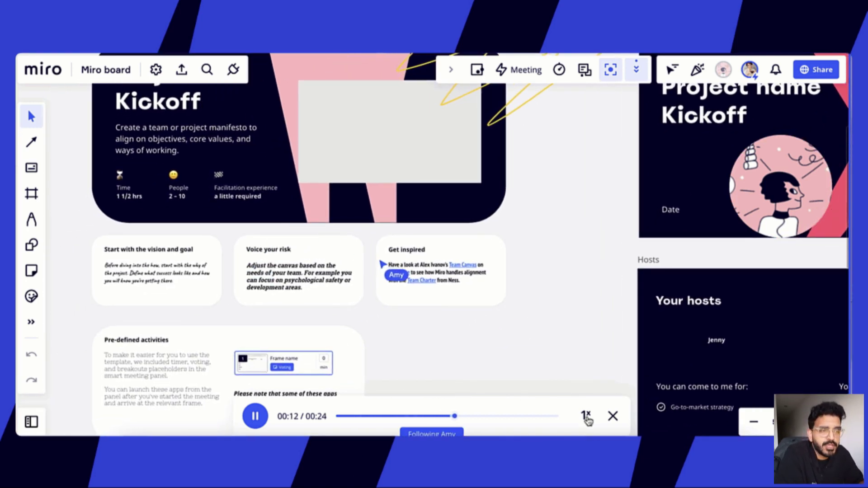
click(586, 419)
click(525, 383)
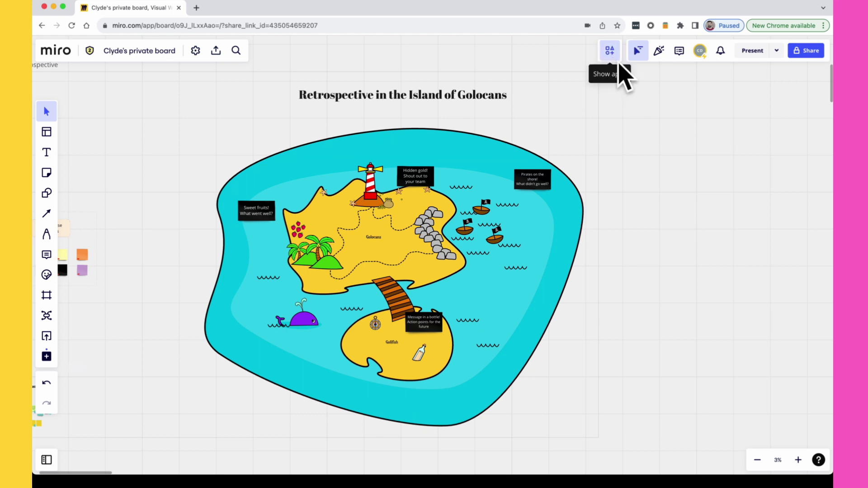
Open Talktrack from the board's extra apps and start recording a new walkthrough.
click(614, 57)
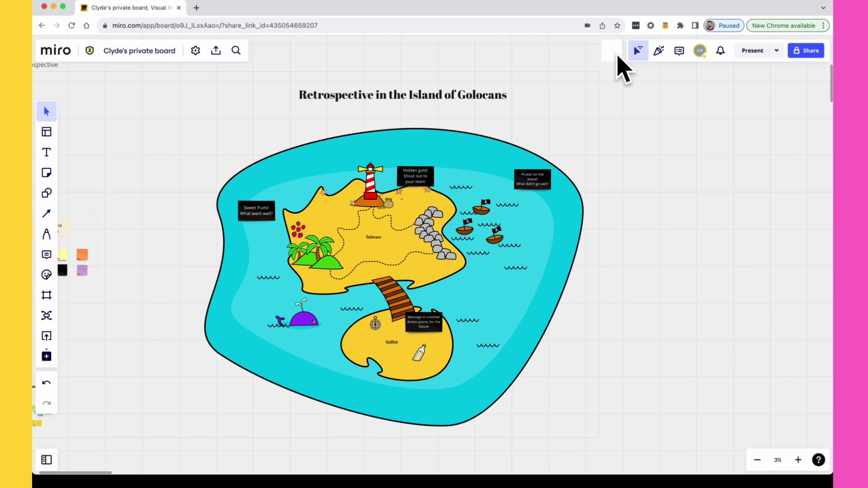
click(526, 52)
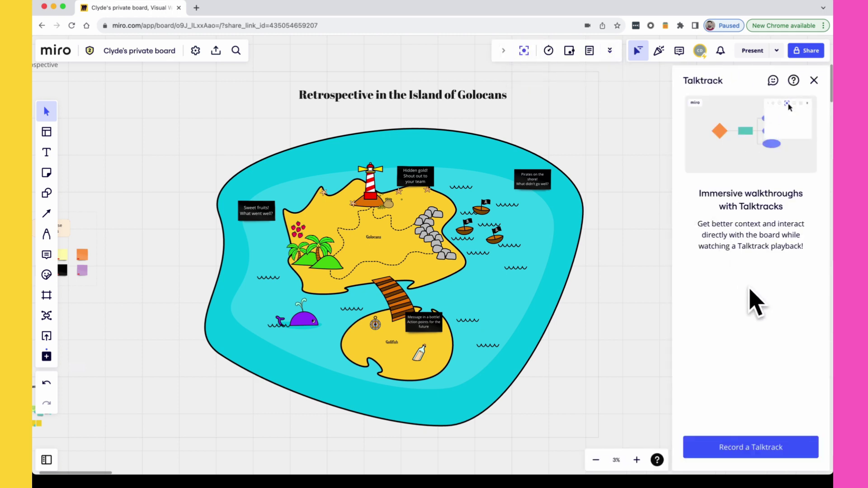
click(774, 457)
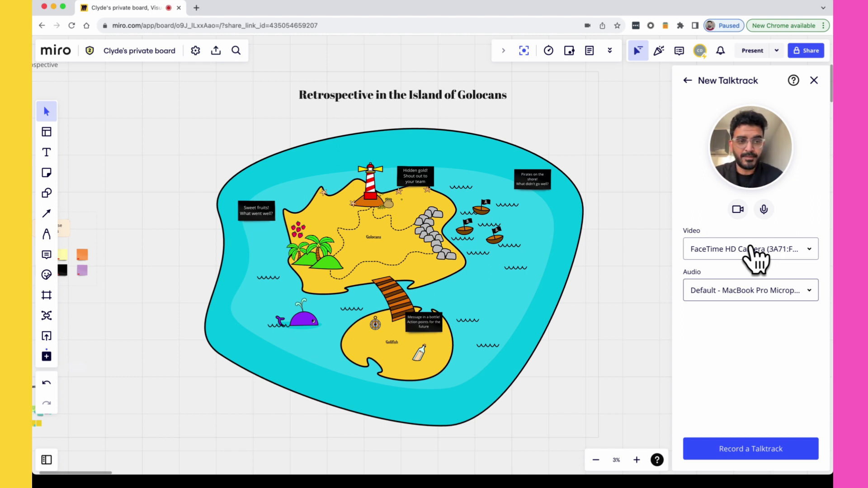
click(735, 448)
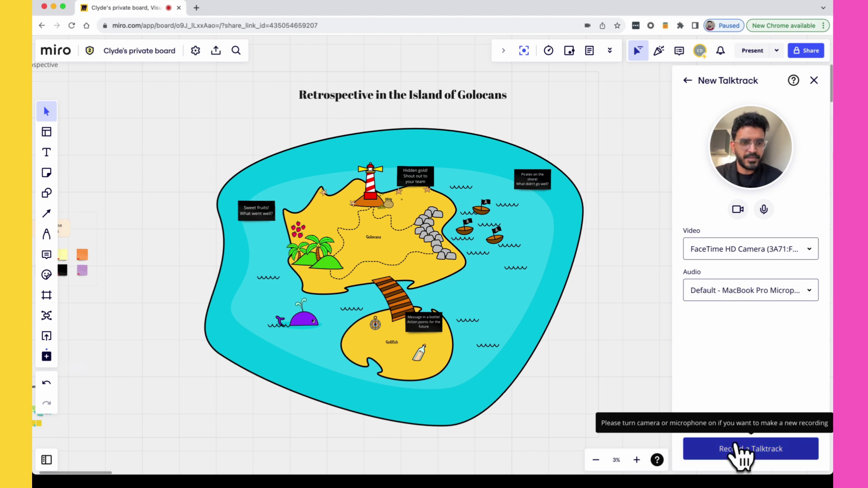
click(762, 459)
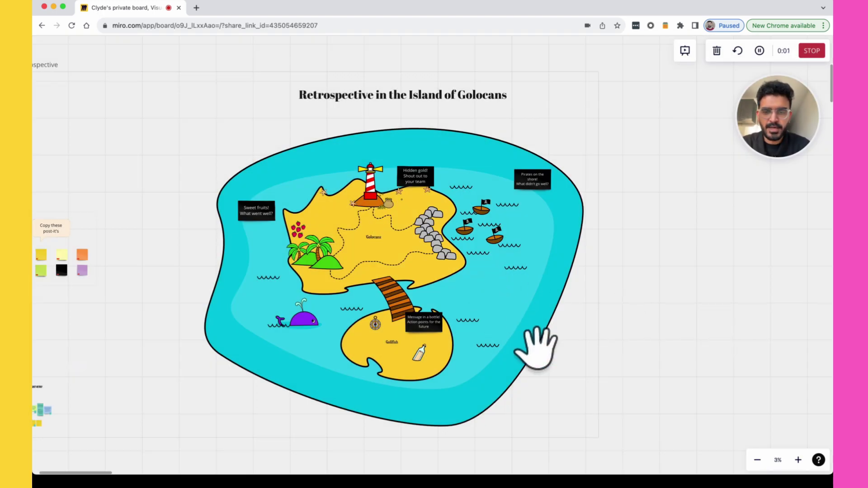
Pan and zoom across the island map to its title and lighthouse, then stop the recording.
drag(540, 348, 565, 339)
scroll(356, 250, up, 5)
scroll(354, 251, down, 3)
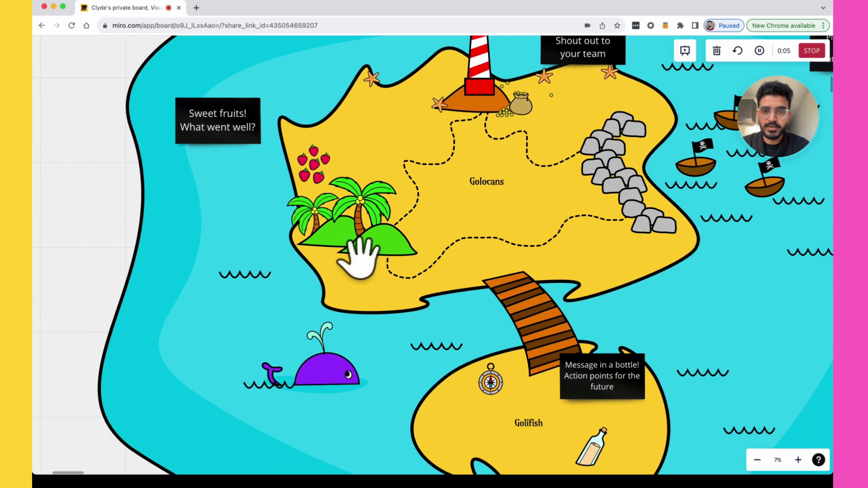
scroll(317, 217, up, 3)
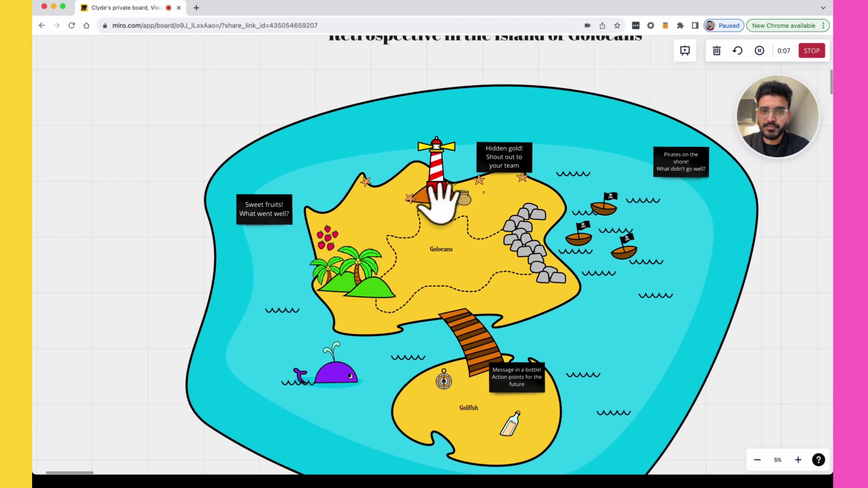
drag(441, 194, 379, 242)
scroll(379, 235, up, 5)
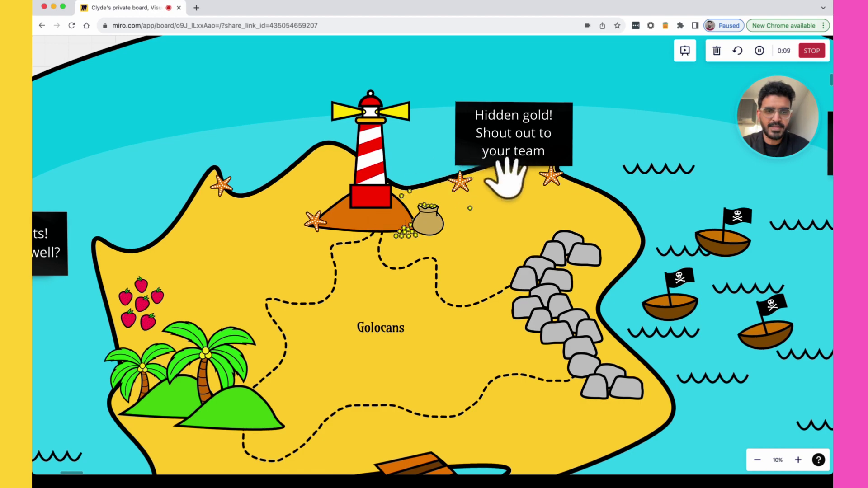
drag(507, 174, 330, 194)
scroll(330, 194, down, 8)
scroll(416, 287, down, 3)
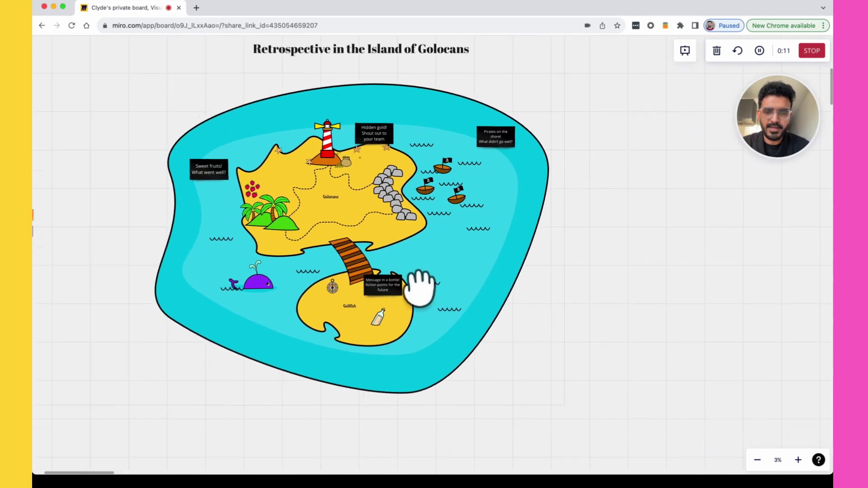
scroll(409, 284, up, 5)
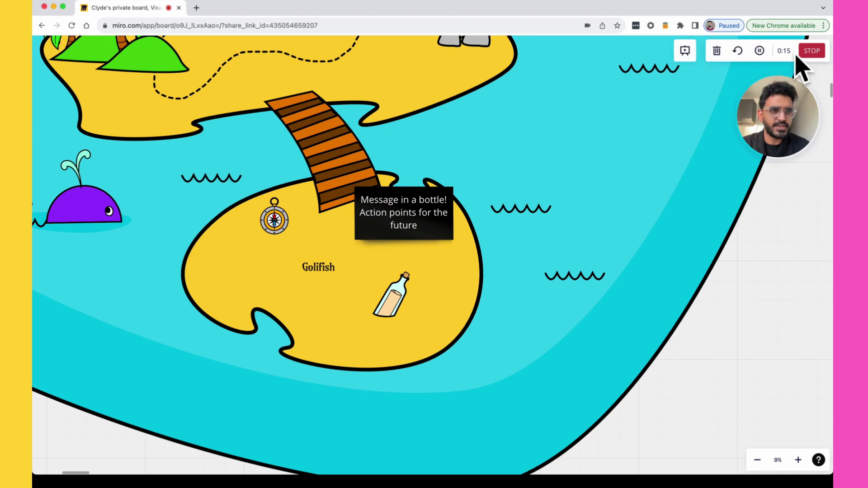
click(812, 52)
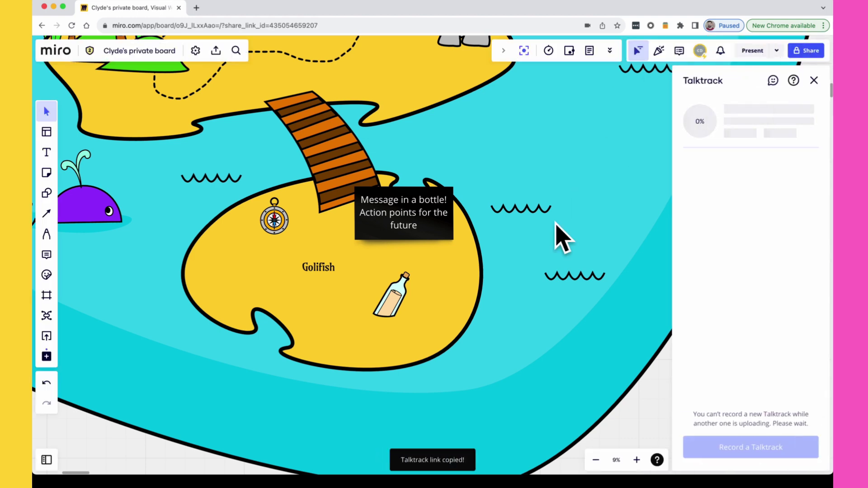
Play back the new 16-second Talktrack from the panel, then copy its share link.
scroll(605, 203, down, 5)
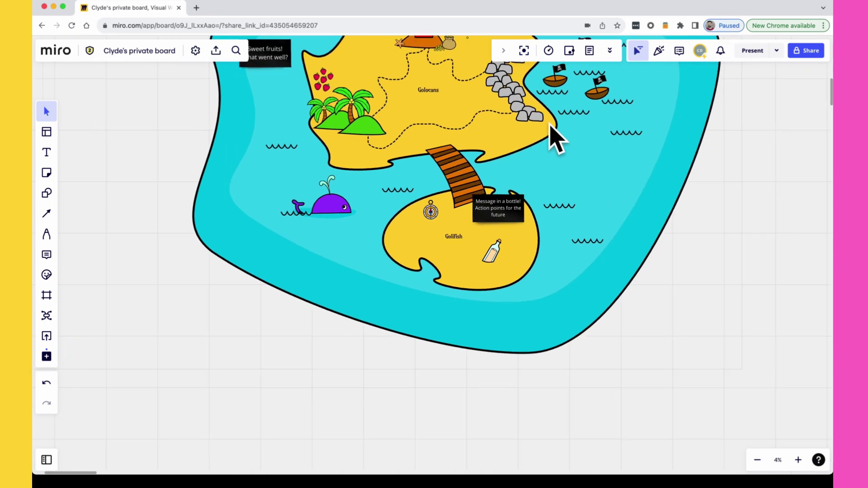
click(529, 52)
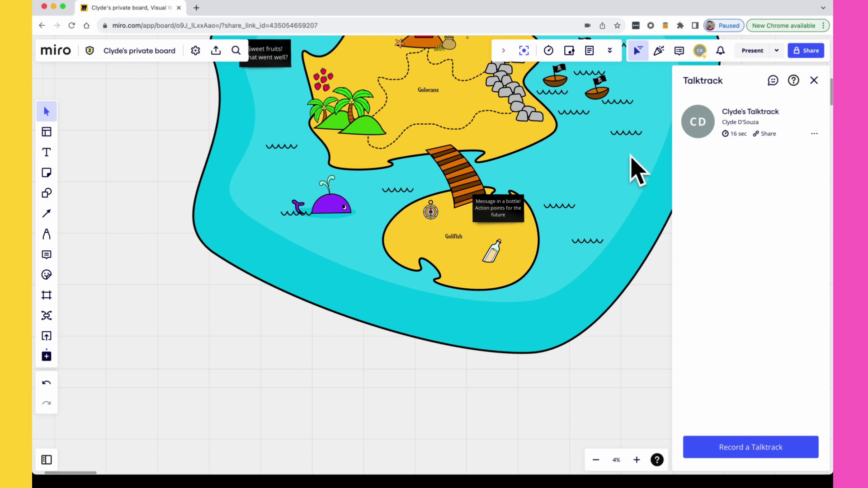
click(702, 128)
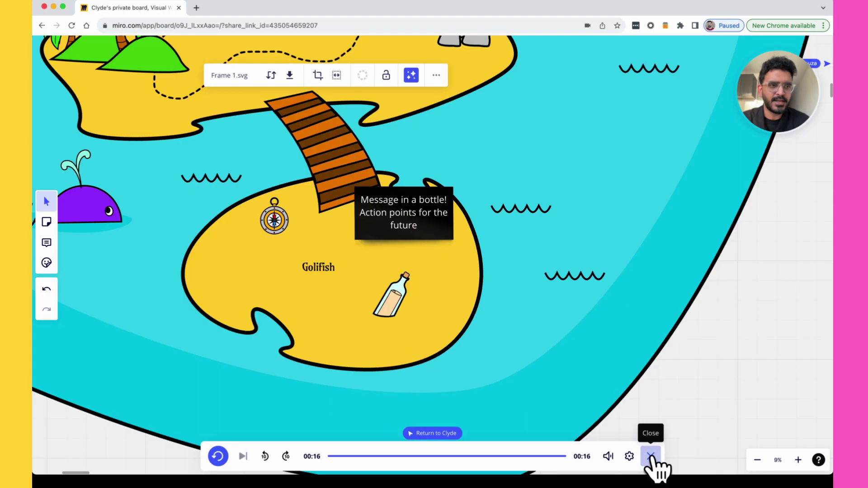
click(651, 457)
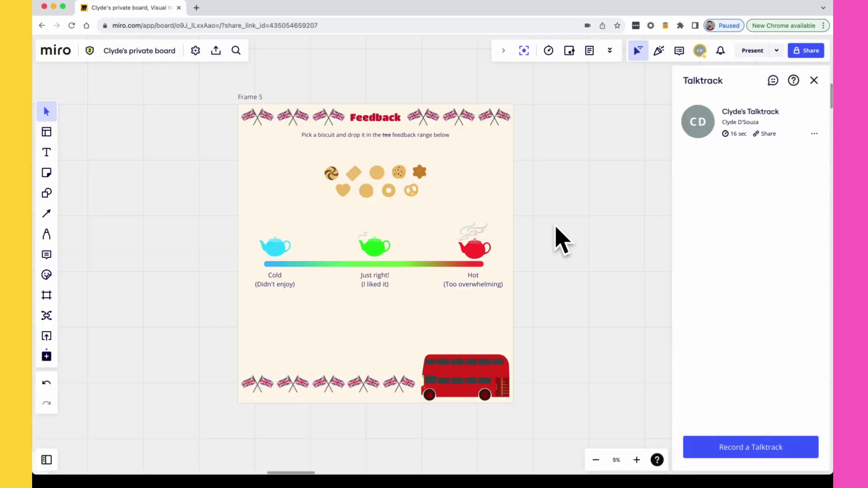
click(765, 133)
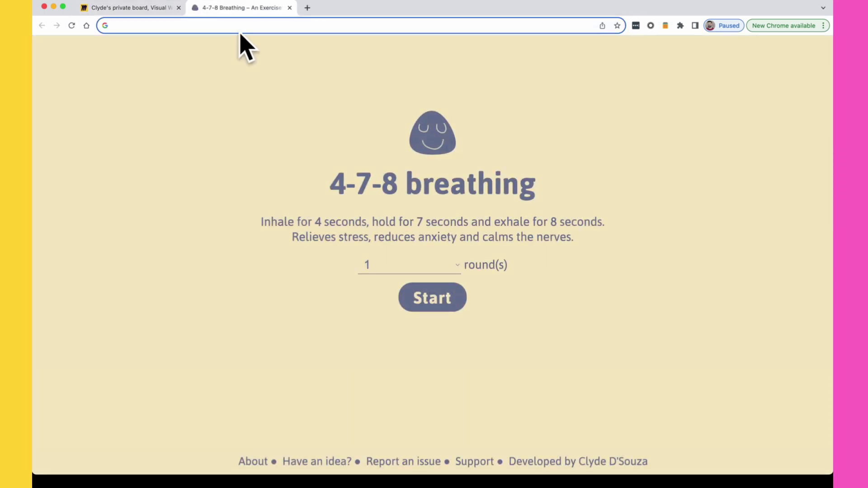
Open the pasted playRecording link in Chrome and cancel 'Open Miro?' to stay in the browser.
key(super+v)
key(Return)
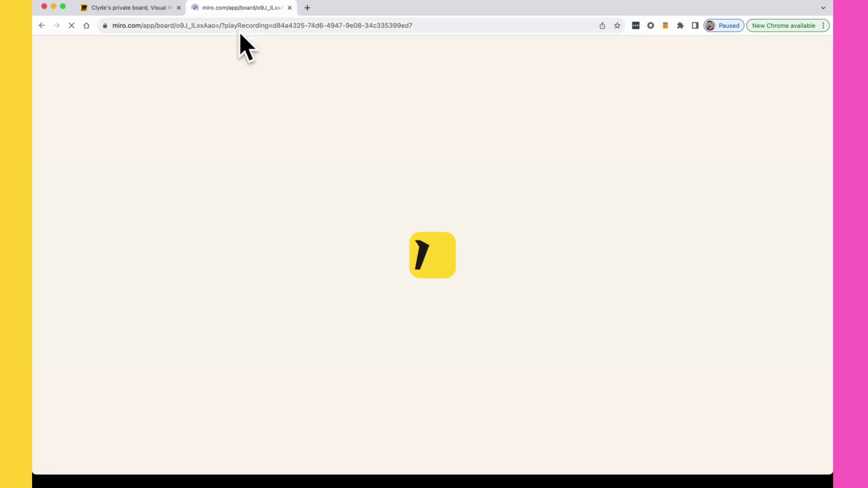
click(472, 107)
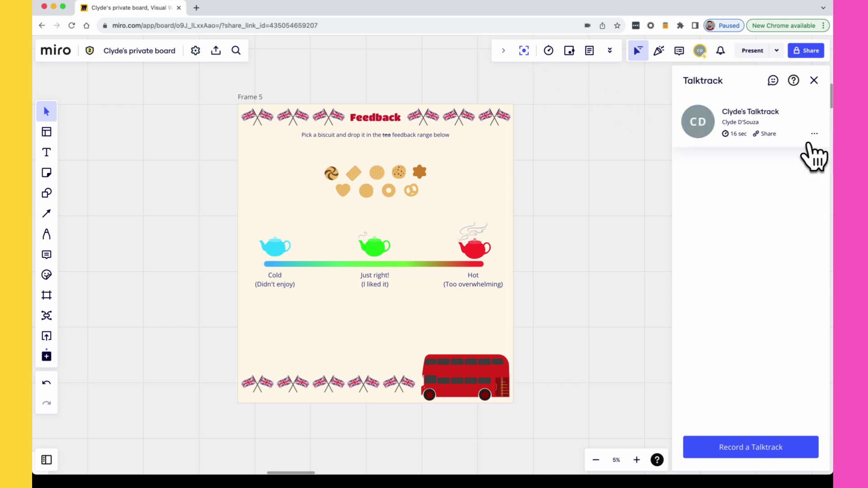
Set up a Talktrack with the camera toggled off and back on, then start recording.
click(764, 449)
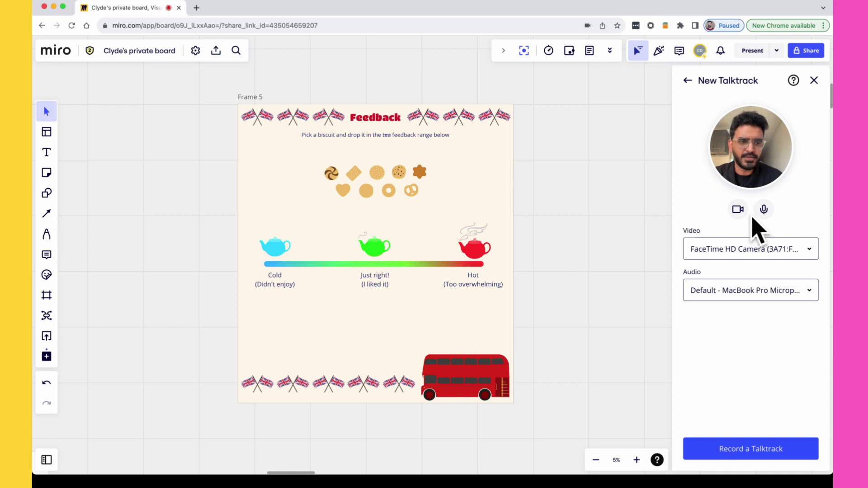
click(738, 209)
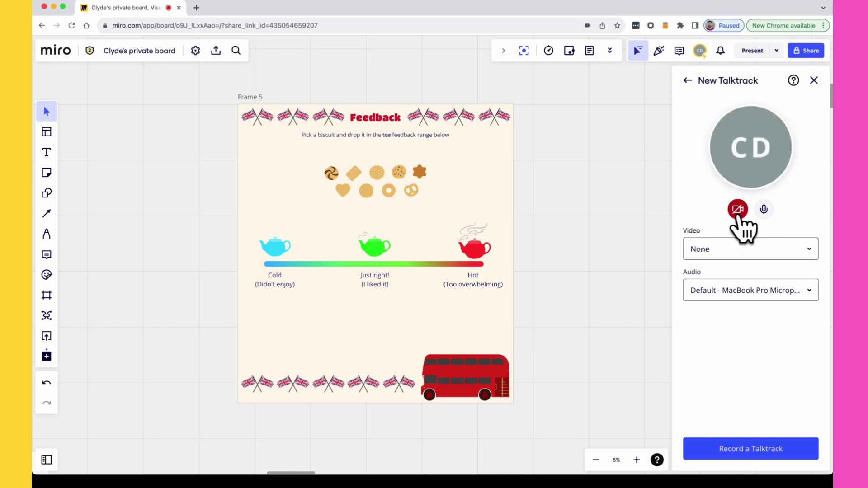
click(737, 215)
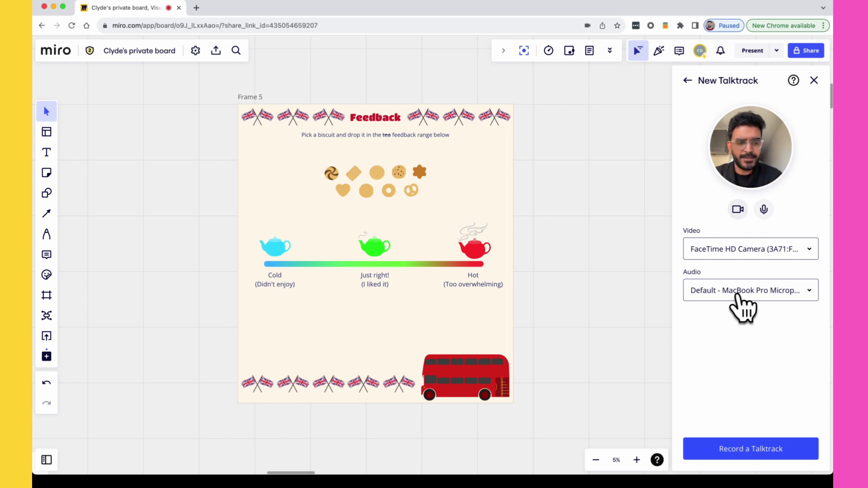
click(752, 454)
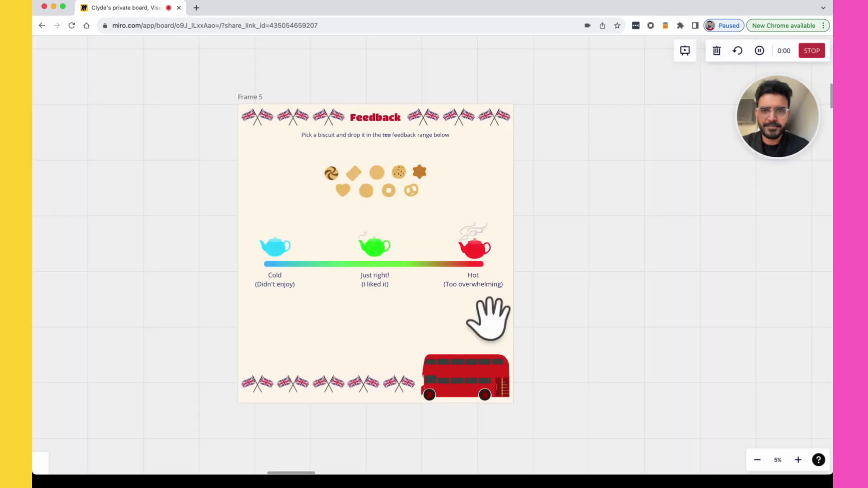
Zoom and pan around the Feedback frame, then stop to save the 15-second Talktrack.
scroll(368, 274, up, 2)
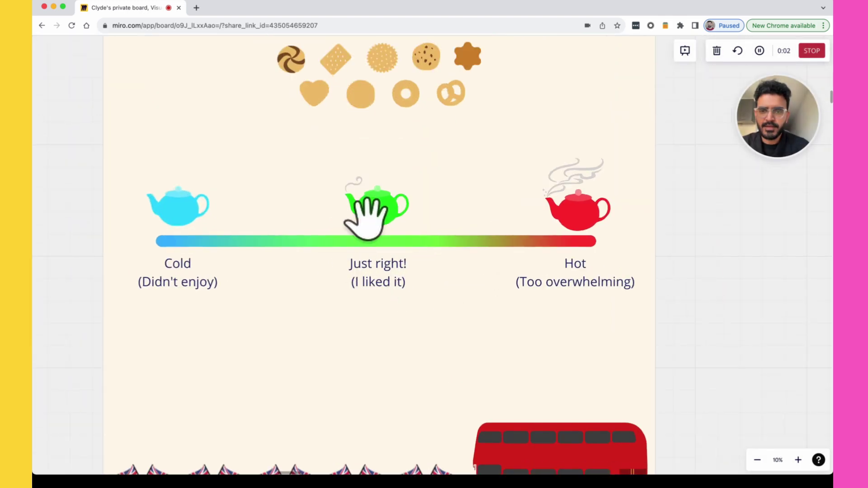
scroll(316, 171, down, 2)
scroll(375, 118, up, 2)
scroll(357, 119, up, 1)
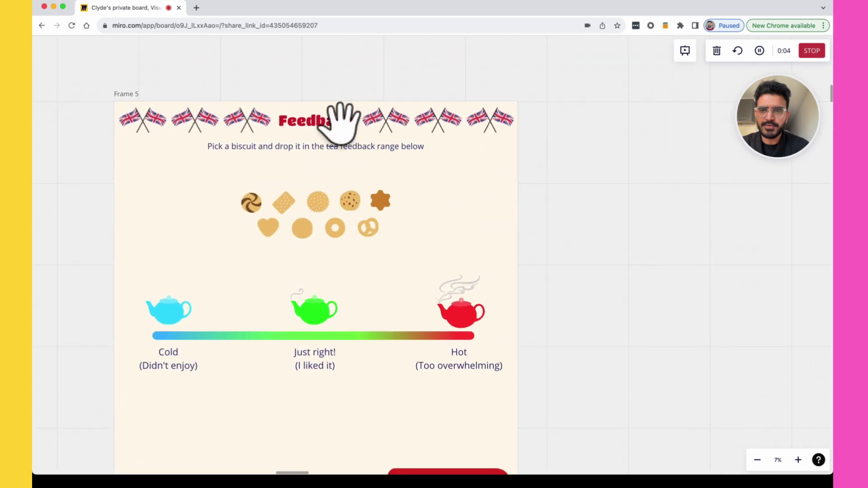
scroll(306, 210, right, 2)
scroll(307, 208, left, 3)
scroll(308, 208, down, 2)
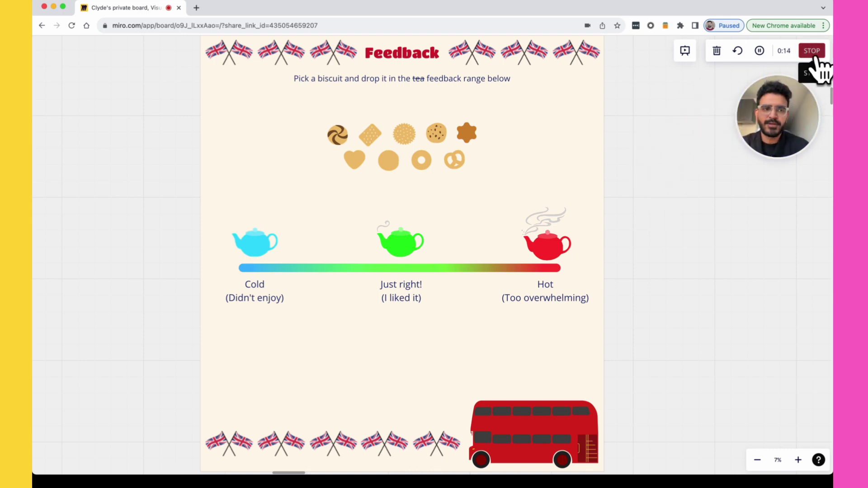
click(811, 51)
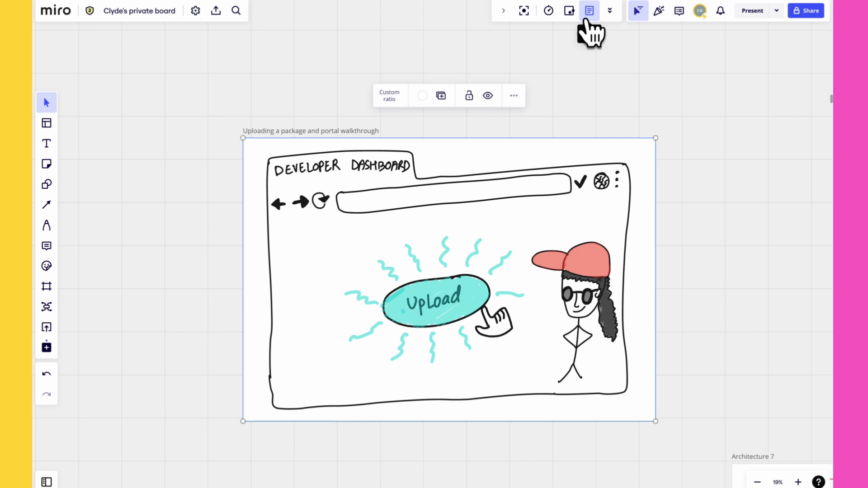
From the Talktrack list in the top toolbar, start recording over the upload walkthrough frame.
click(524, 12)
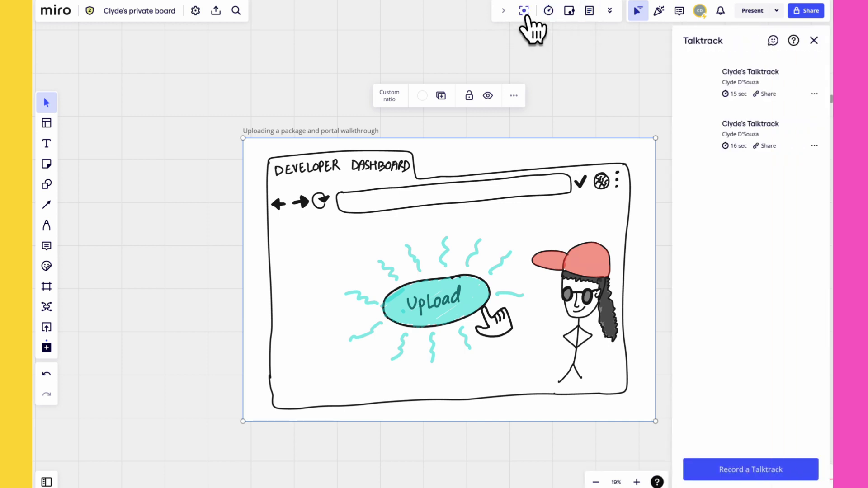
click(754, 470)
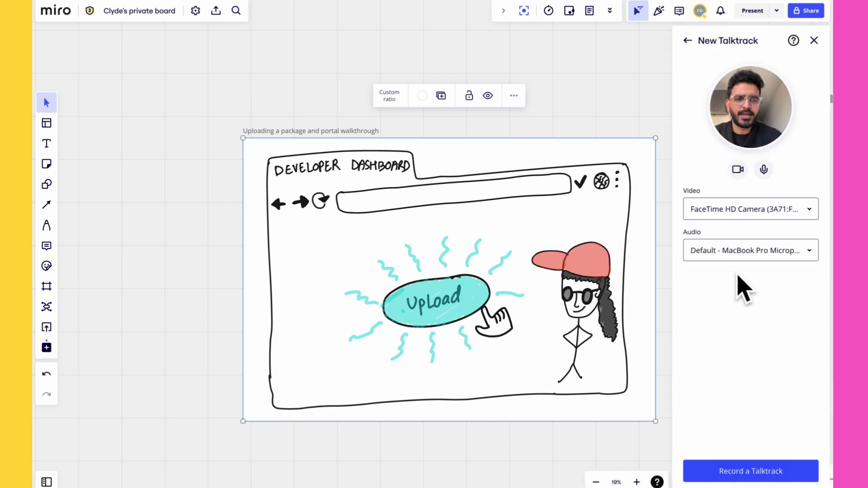
click(737, 474)
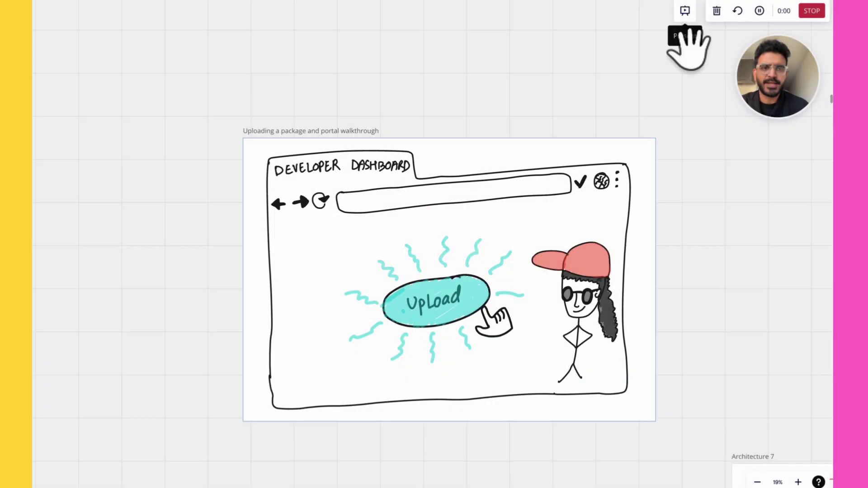
Present the board's frames during the recording, stepping ahead and then back to the Upload drawing frame.
click(685, 10)
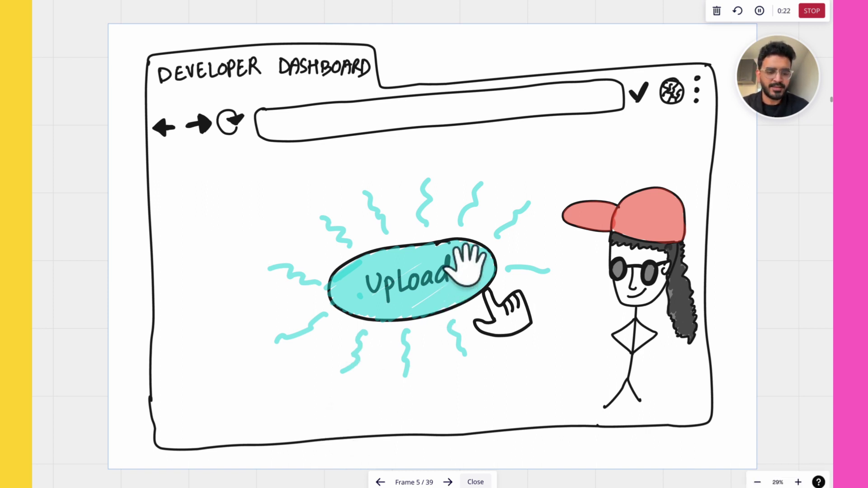
key(Right)
key(Right)
key(Left)
key(Left)
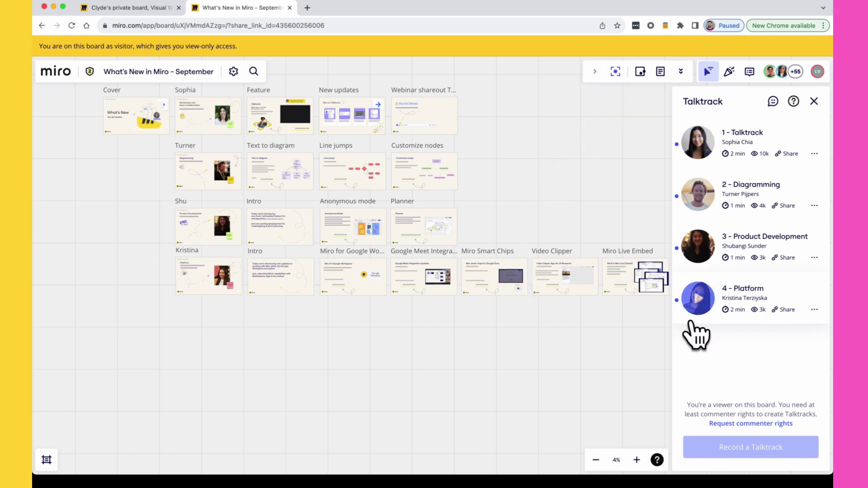
Start the 1 - Talktrack walkthrough, pause it partway, then jump to the following Talktrack.
click(701, 145)
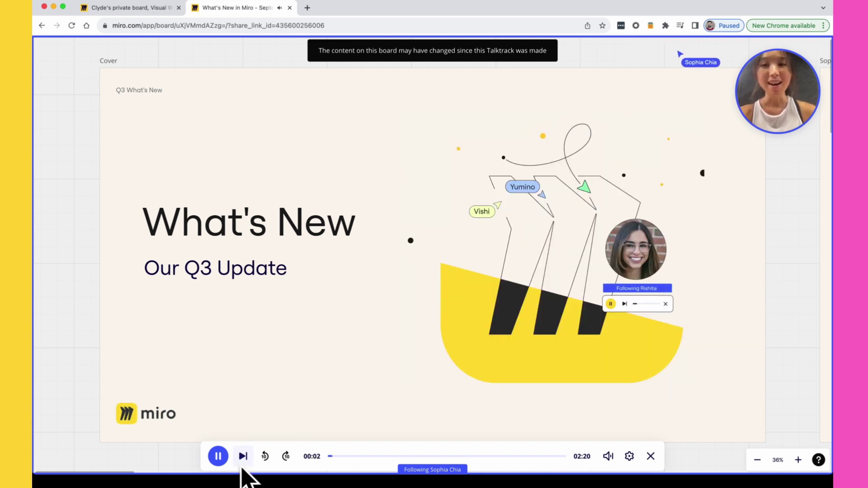
click(217, 461)
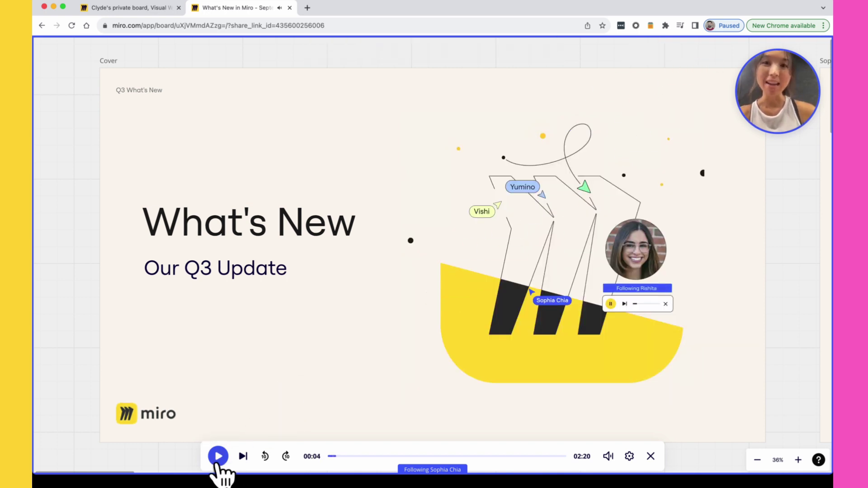
click(243, 457)
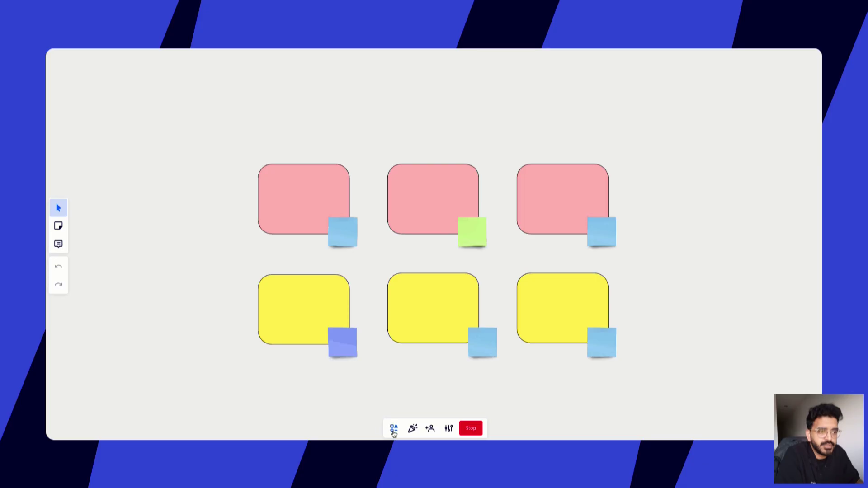
Open the Talktrack panel from the facilitation tools on the six-card board.
click(394, 430)
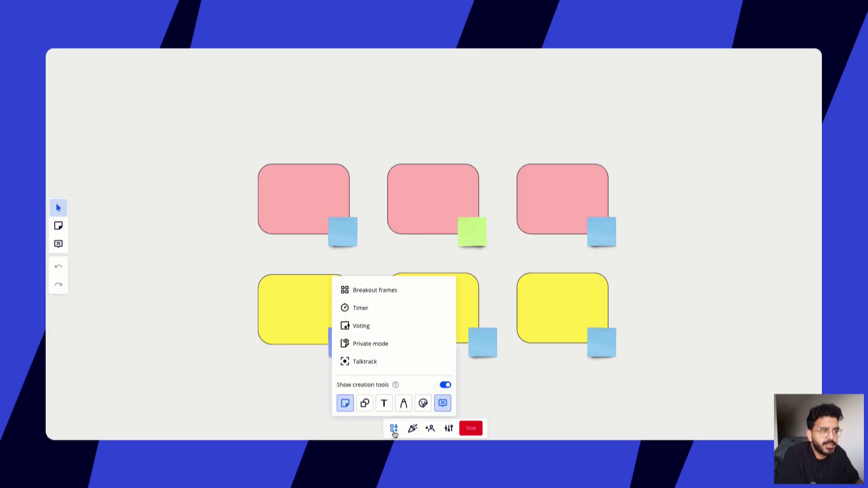
click(382, 366)
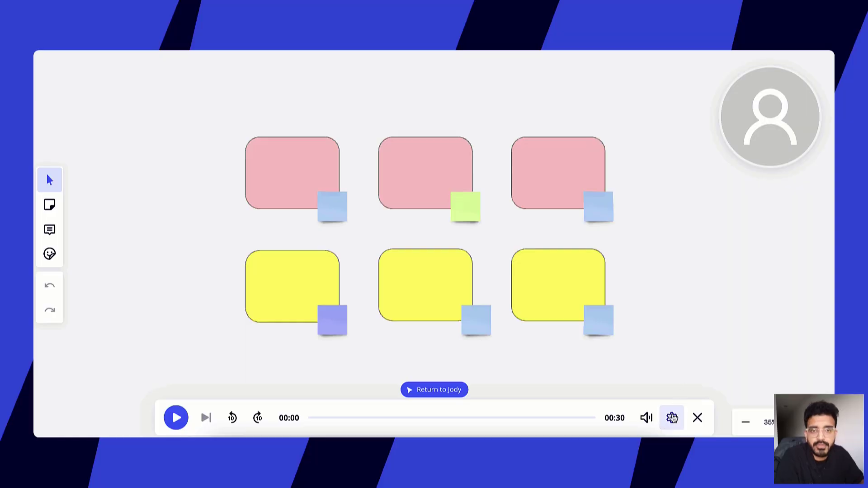
Watch the 30-second recording on its original board, 'Talktrack board recordings', via the playback settings.
click(672, 418)
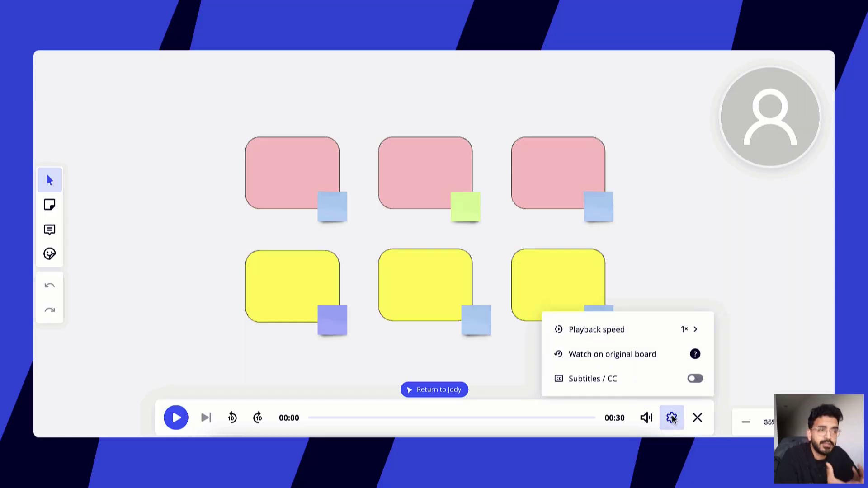
click(621, 357)
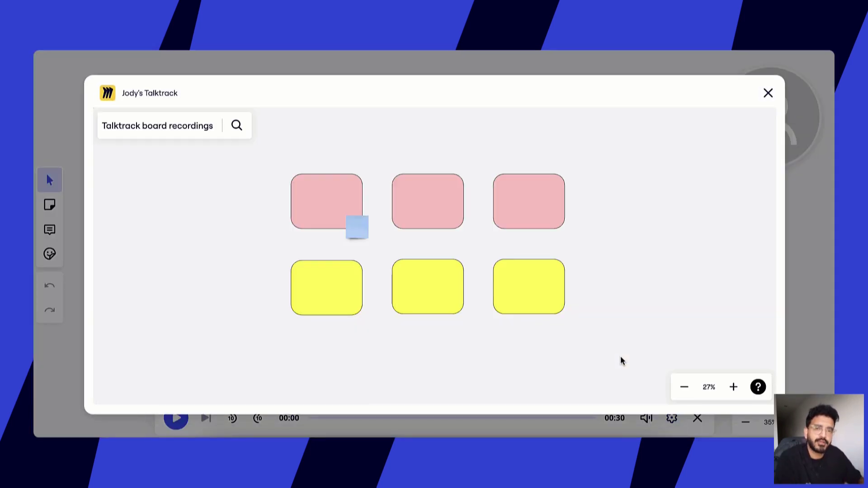